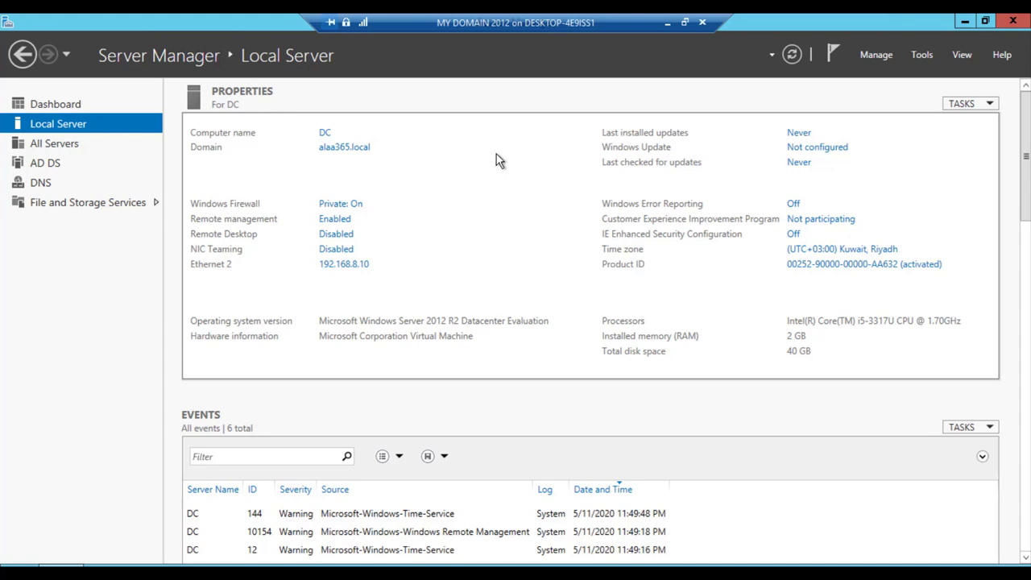
# - Minimize Server Manager and launch the Azure AD Connect wizard from its desktop icon
pyautogui.click(964, 21)
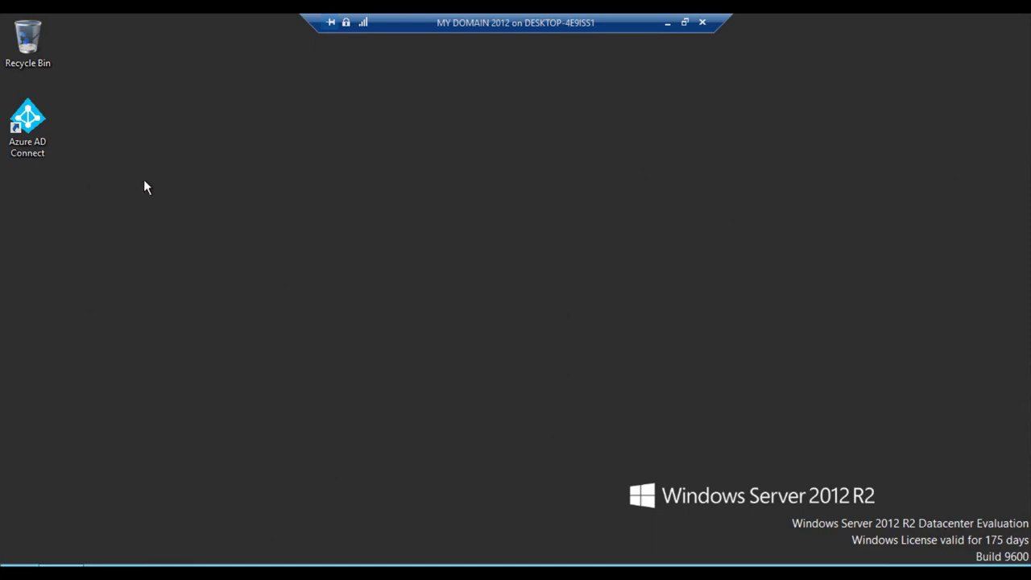
pyautogui.click(41, 142)
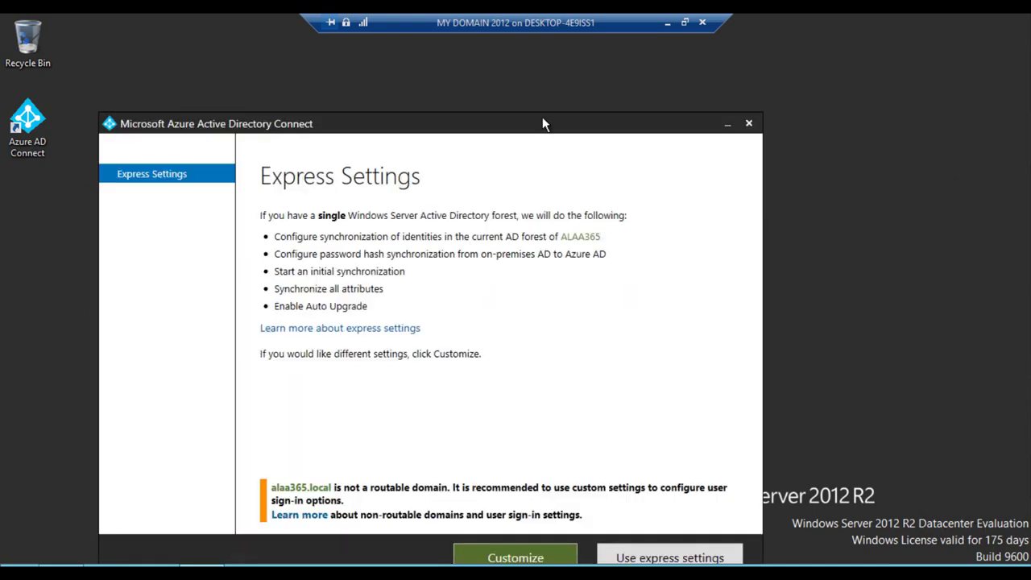
pyautogui.moveTo(540, 120); pyautogui.dragTo(586, 59)
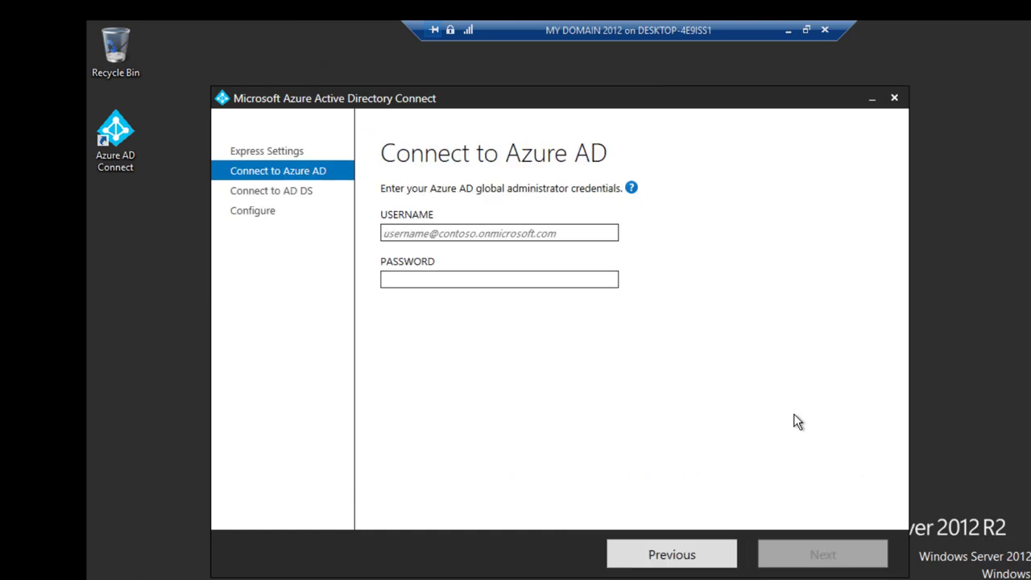
# - Enter the Azure AD global administrator's username and password and submit them for verification
pyautogui.click(576, 233)
pyautogui.click(477, 233)
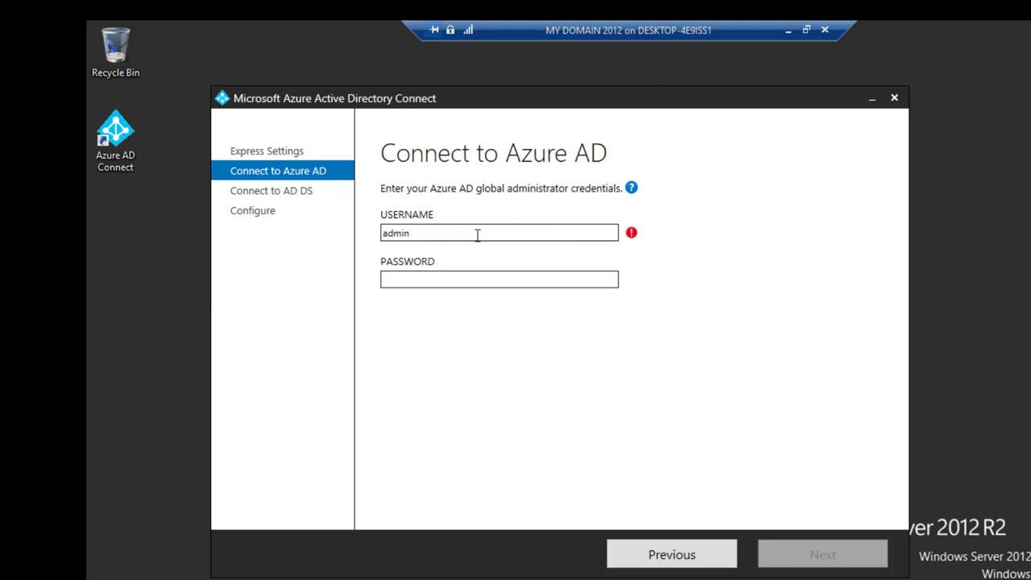
pyautogui.click(498, 279)
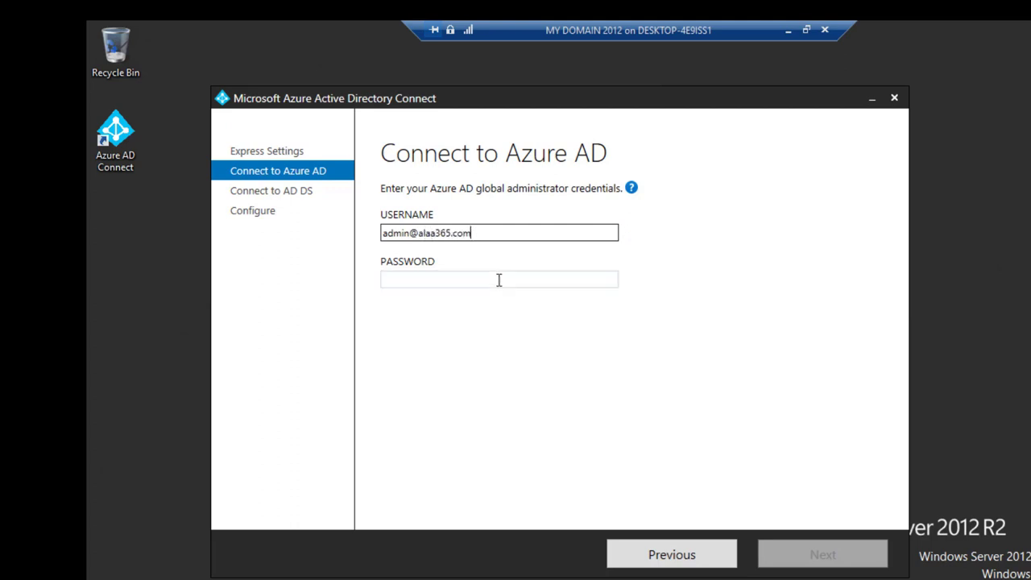
pyautogui.write('****')
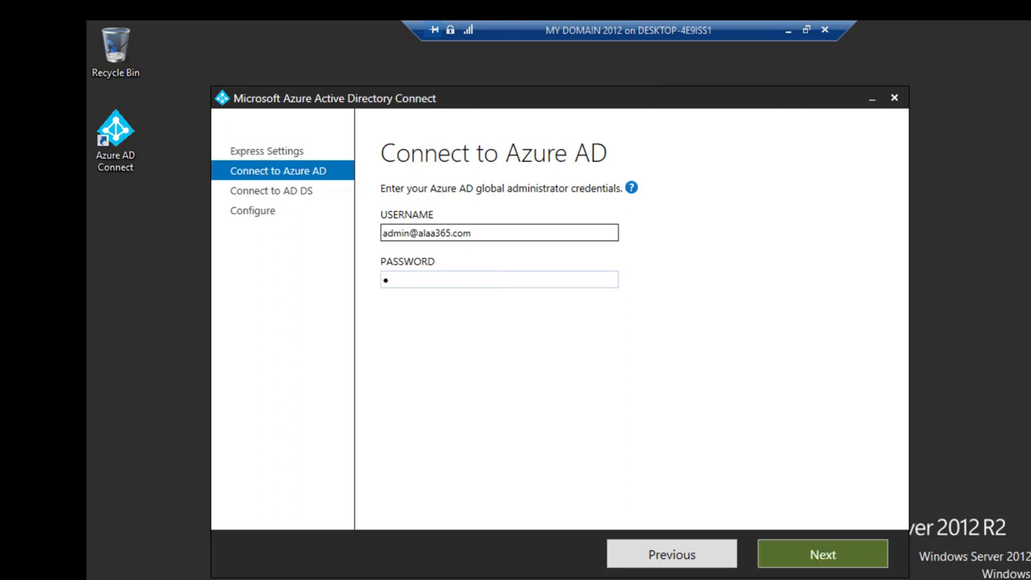
pyautogui.write('****')
pyautogui.press('Return')
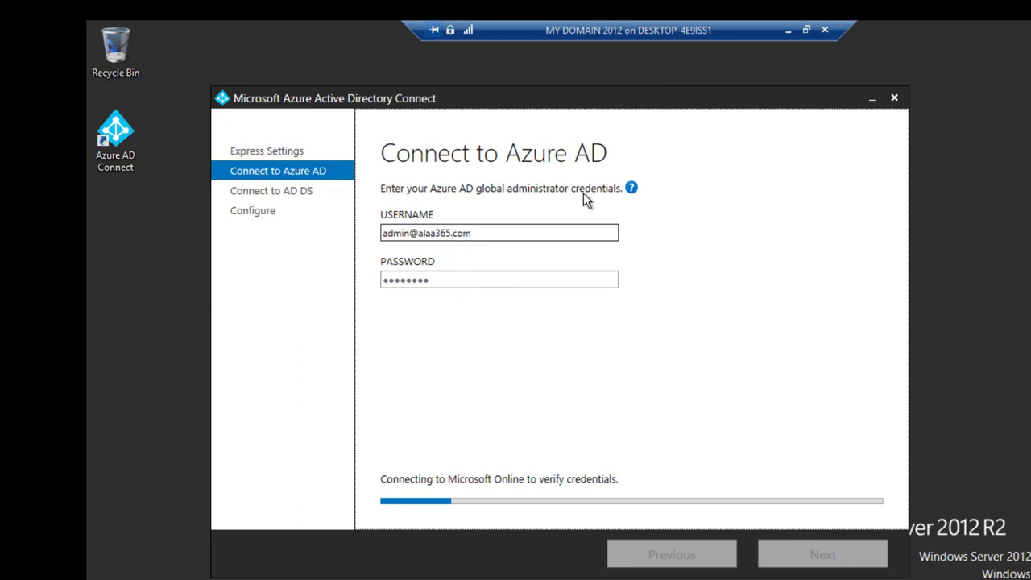
pyautogui.moveTo(785, 103); pyautogui.dragTo(817, 66)
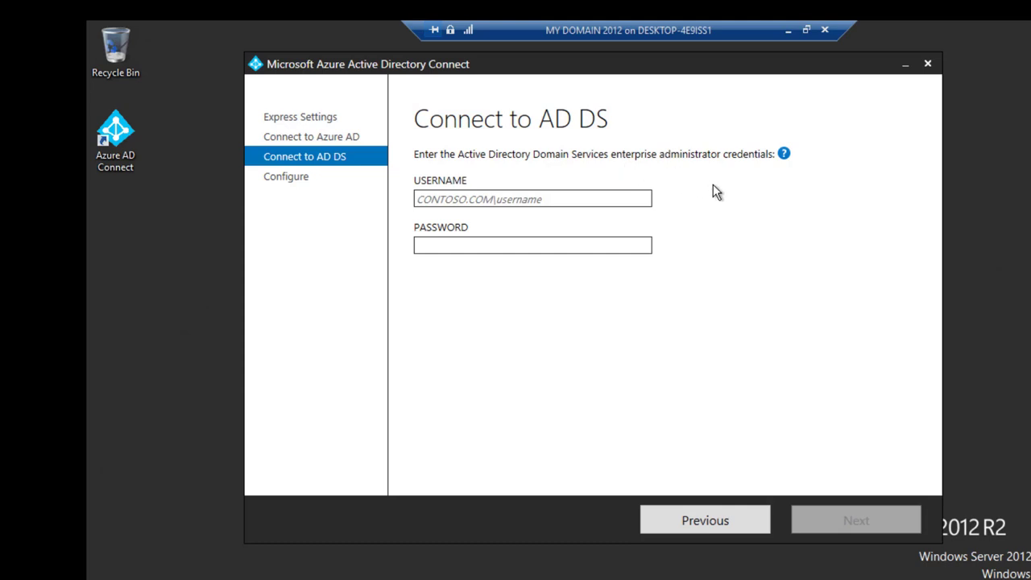
# - Provide the on-premises AD DS enterprise administrator's username and password and submit them
pyautogui.click(567, 200)
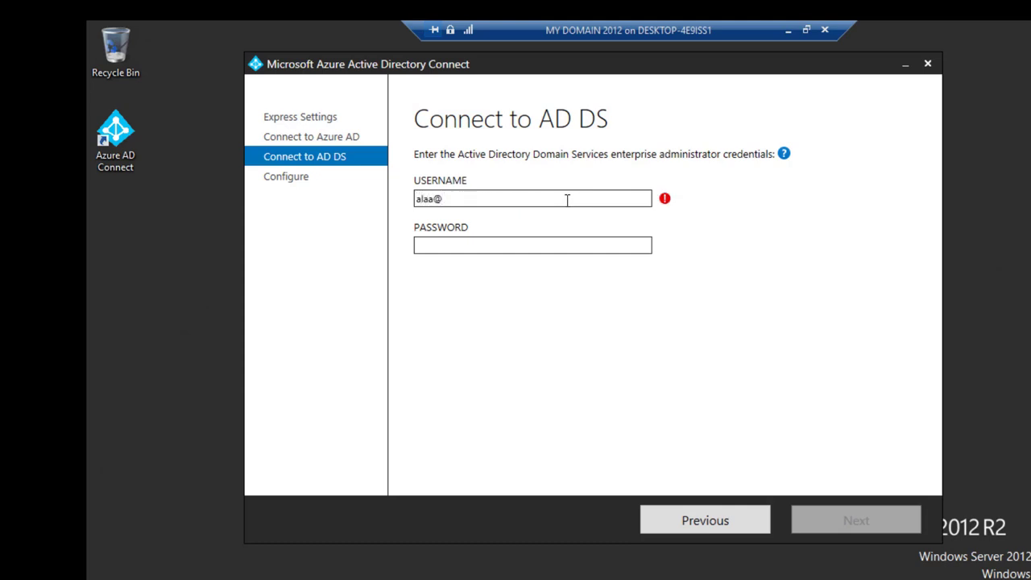
pyautogui.press('Tab')
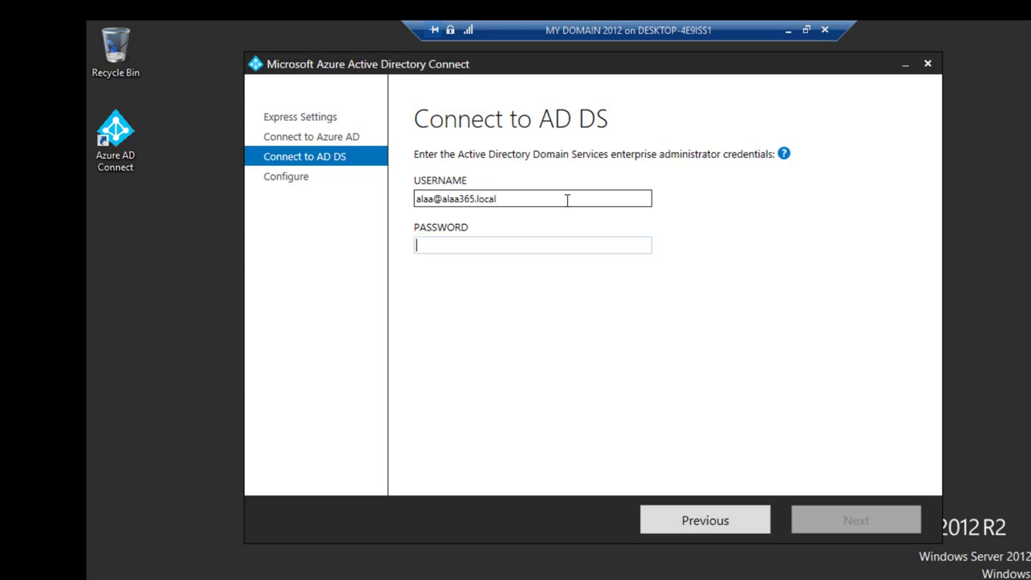
pyautogui.write('***')
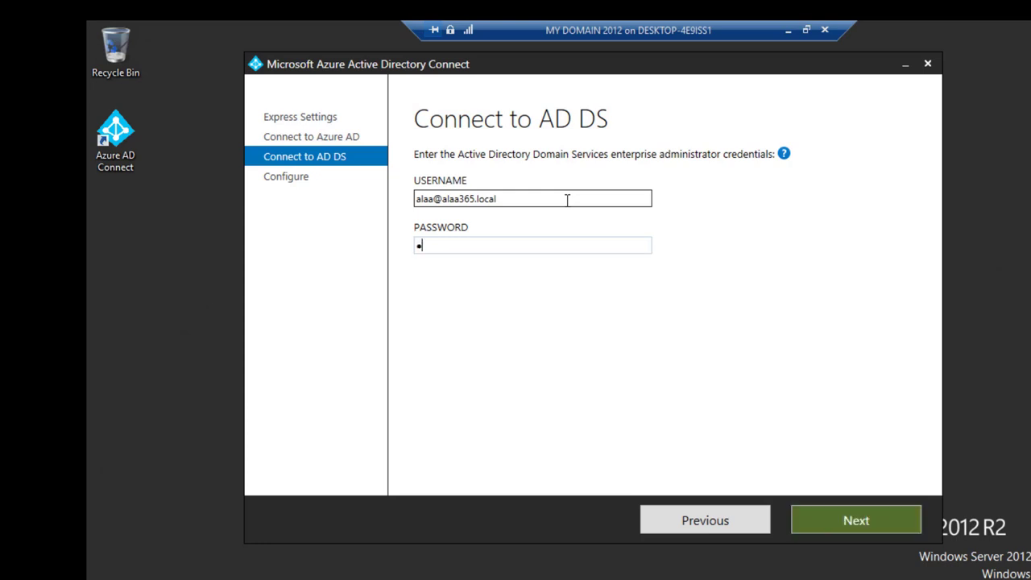
pyautogui.press('Return')
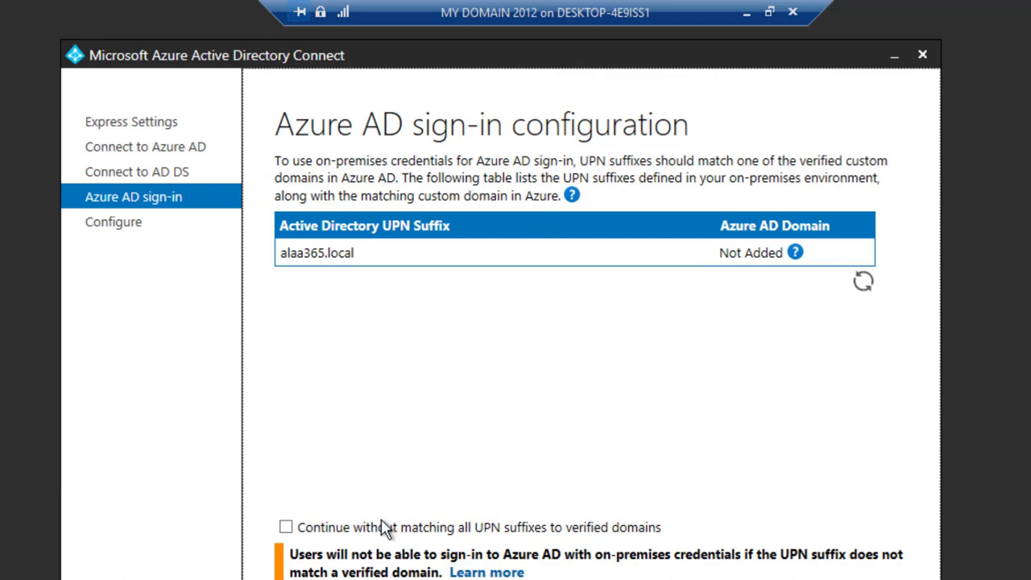
# - Continue without matching all UPN suffixes to verified domains, then install the synchronization configuration
pyautogui.click(291, 532)
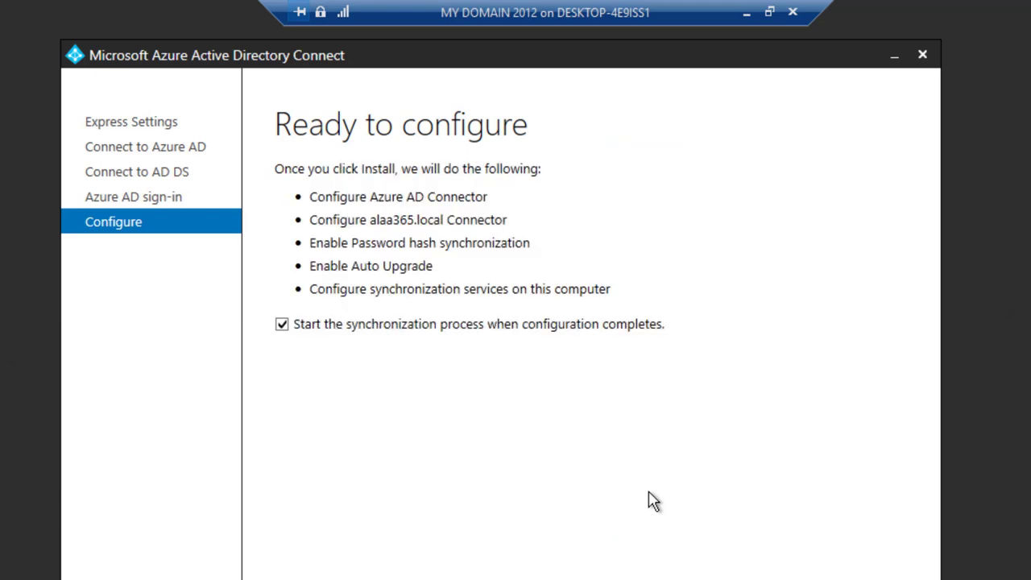
pyautogui.click(817, 567)
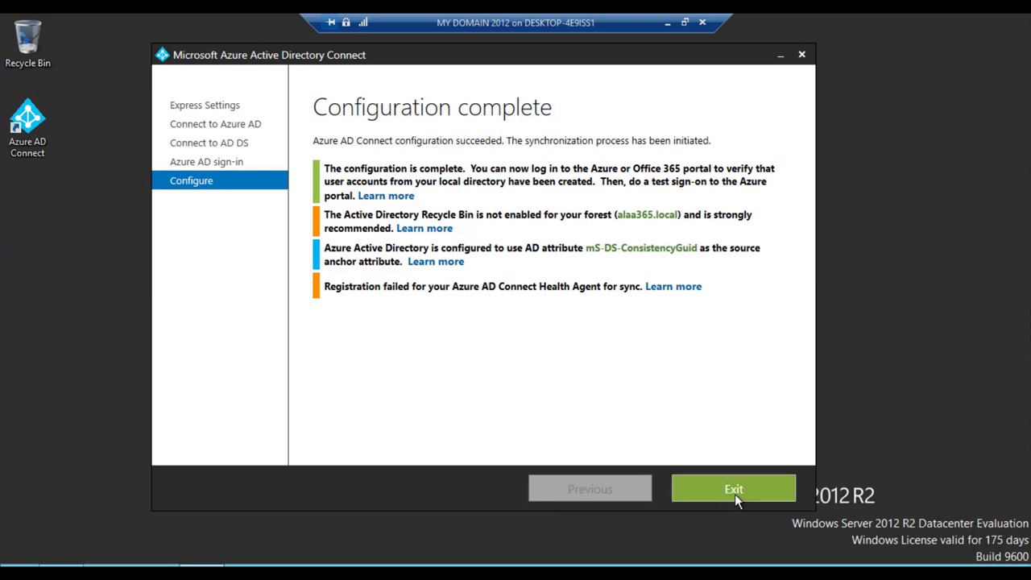
# - Exit the wizard and sign in to the Azure portal with the saved admin account, declining to stay signed in
pyautogui.click(734, 493)
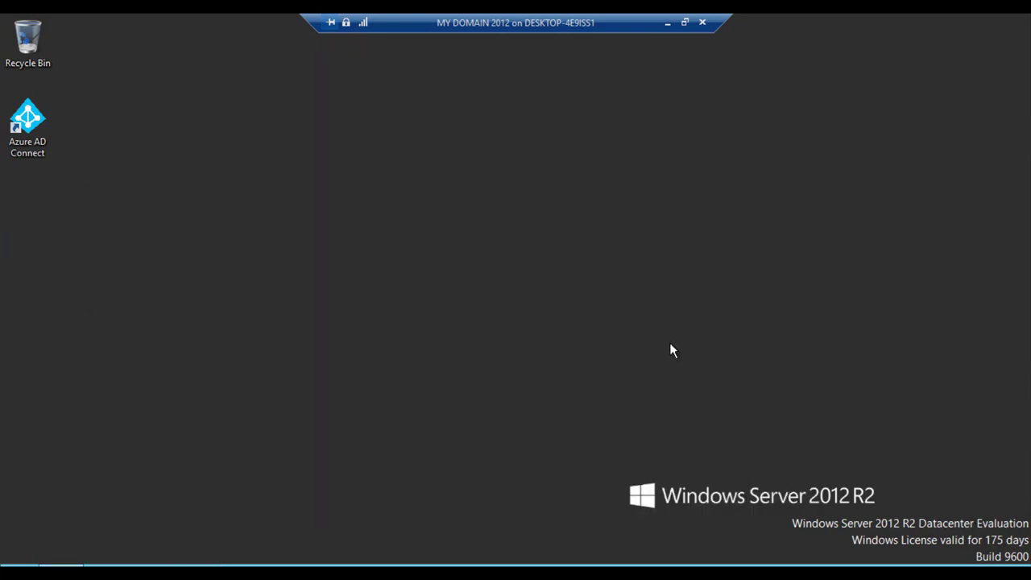
pyautogui.click(668, 23)
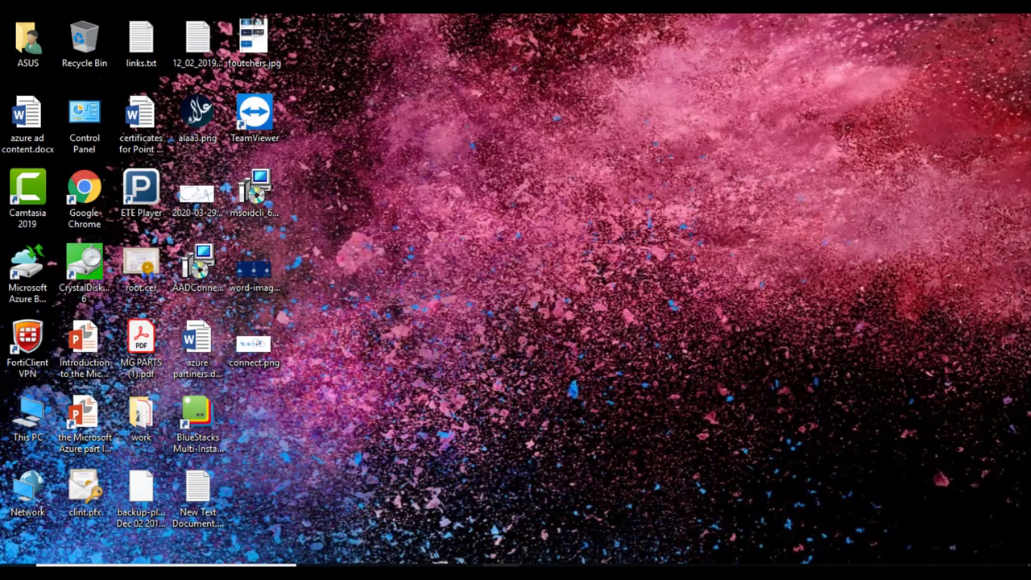
pyautogui.press('super+1')
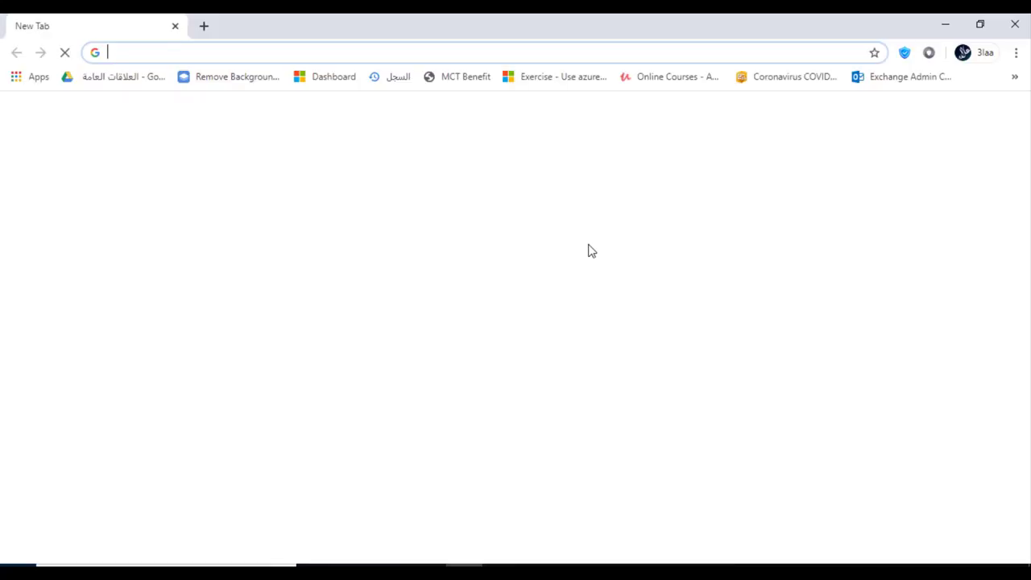
pyautogui.click(364, 407)
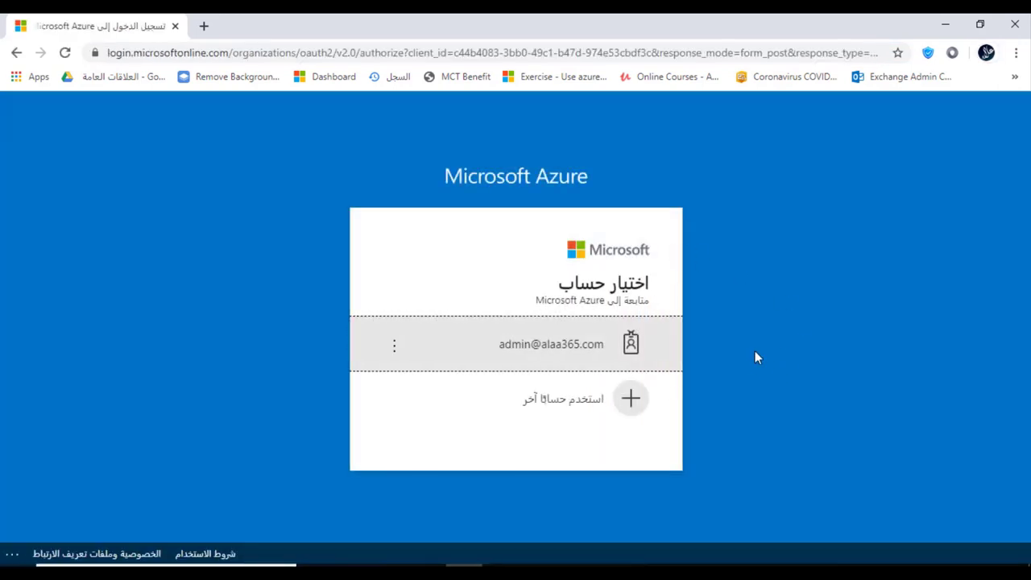
pyautogui.click(572, 348)
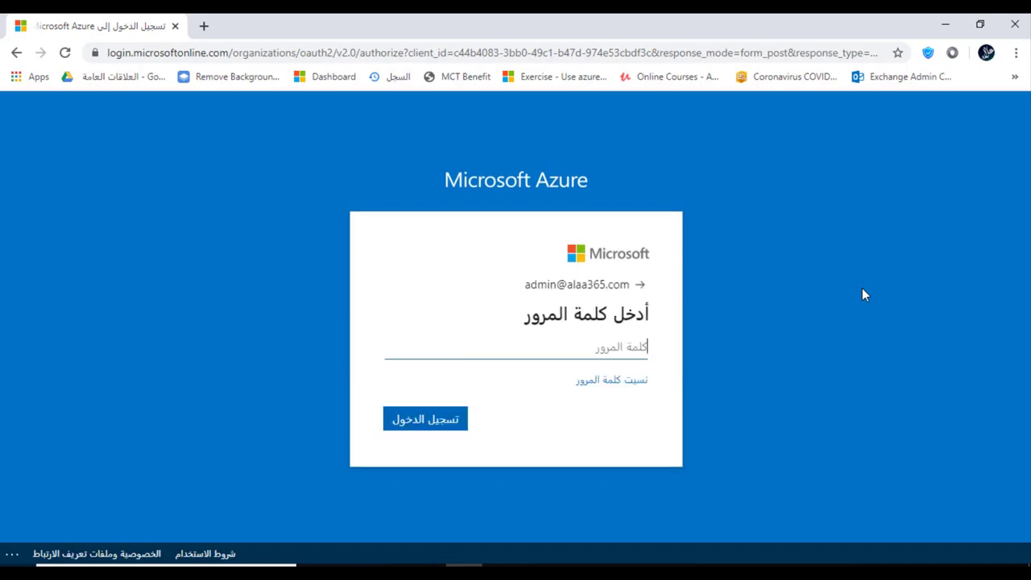
pyautogui.write('•••')
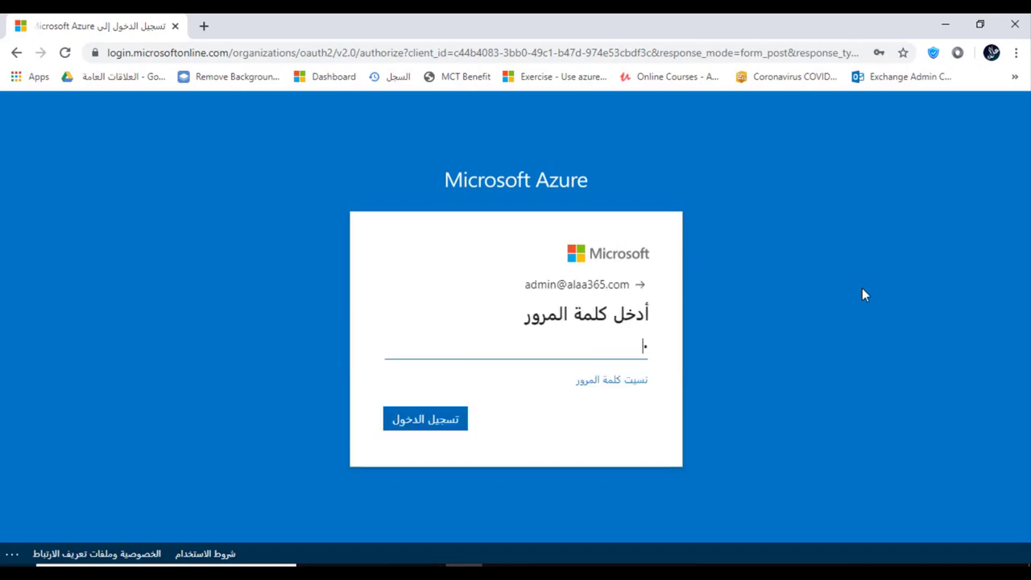
pyautogui.press('Return')
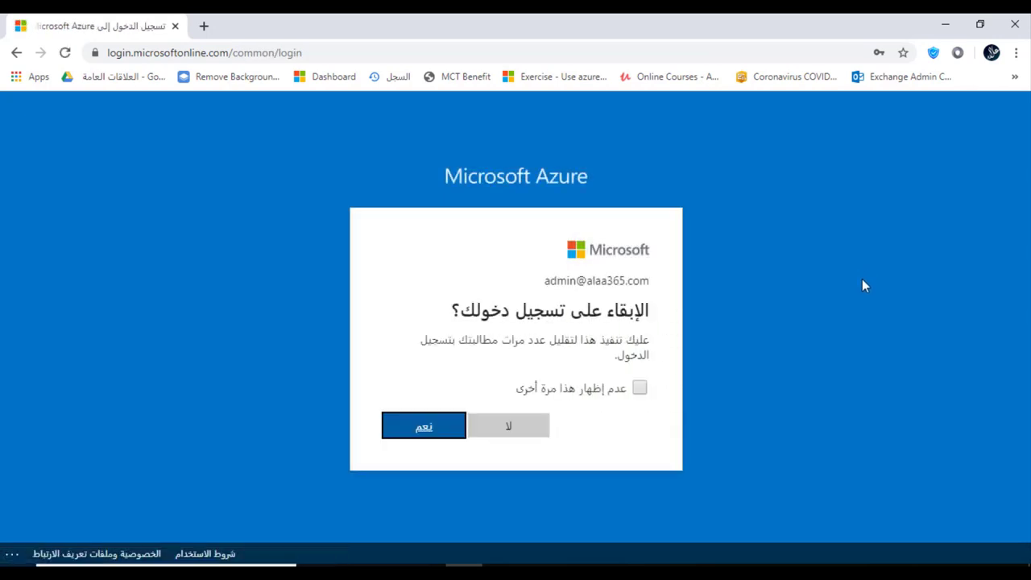
pyautogui.click(524, 428)
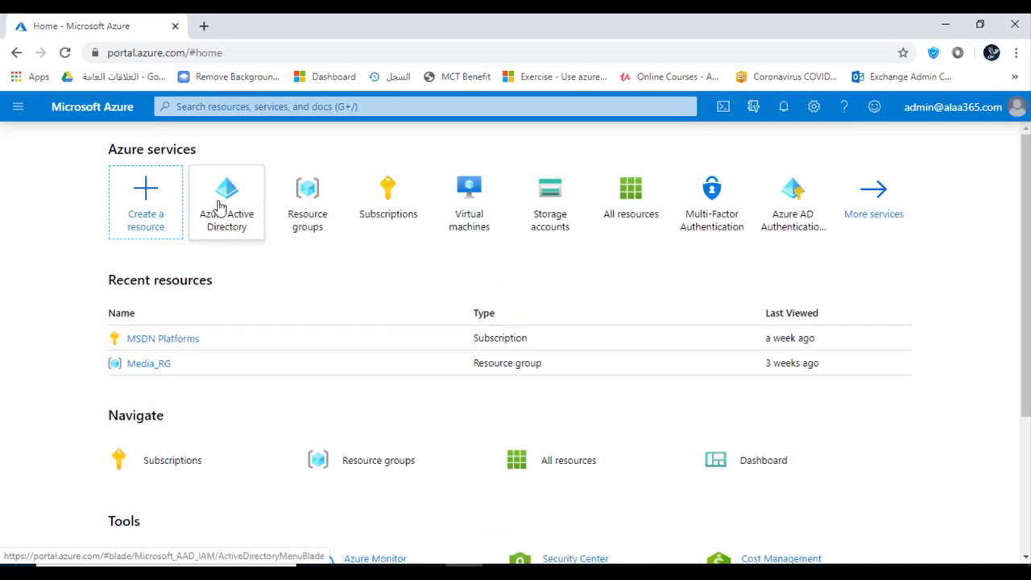
# - Check that the Azure Active Directory overview shows Azure AD Connect Enabled, then open Users
pyautogui.click(223, 202)
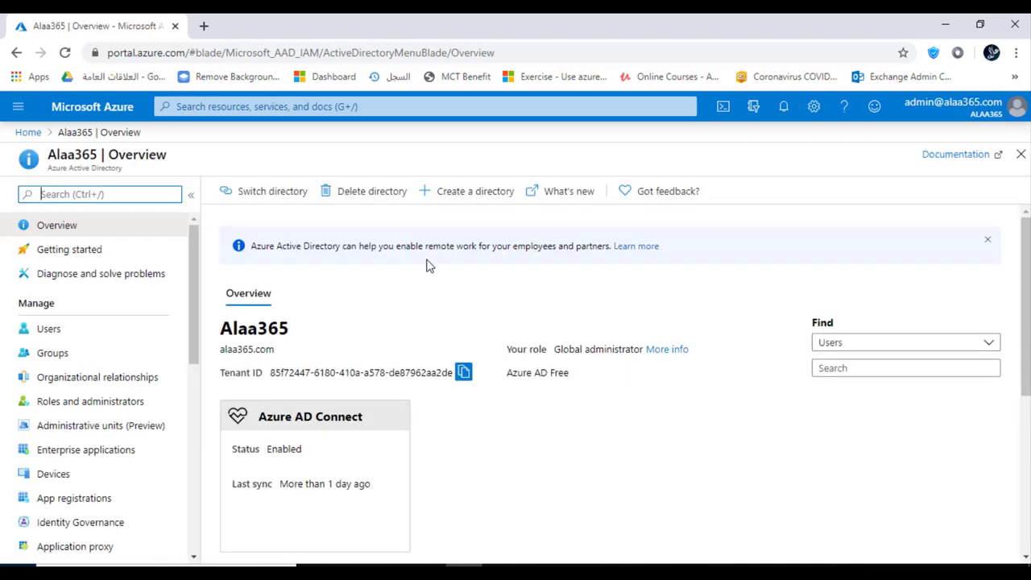
pyautogui.scroll(-1, 422, 272)
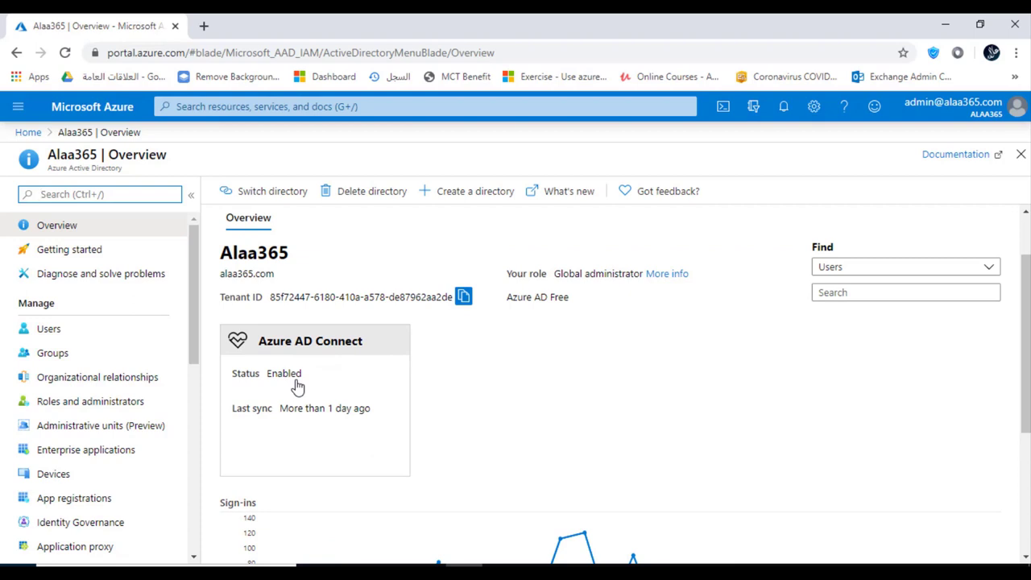
pyautogui.scroll(-1, 477, 406)
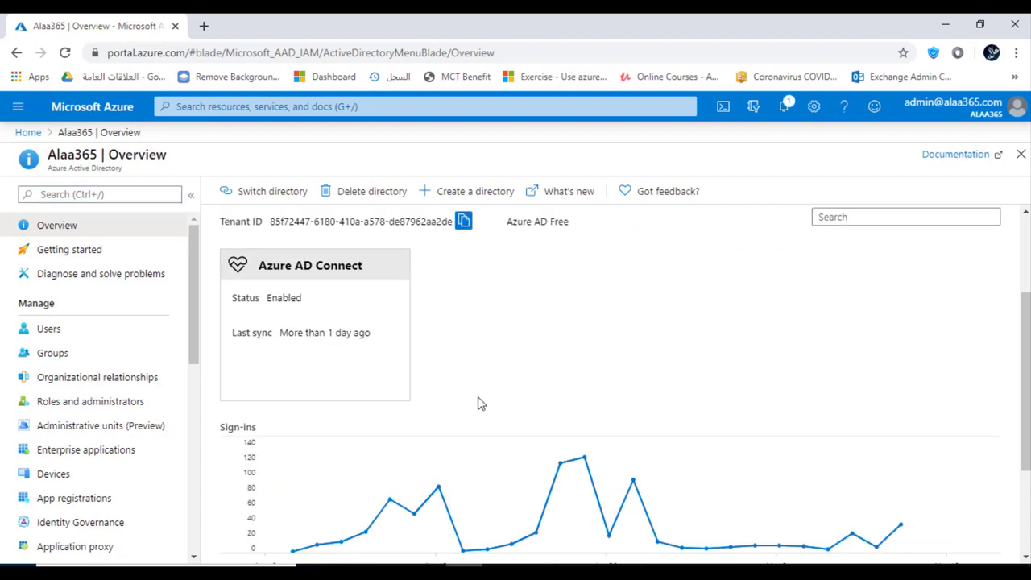
pyautogui.scroll(3, 488, 399)
pyautogui.click(42, 330)
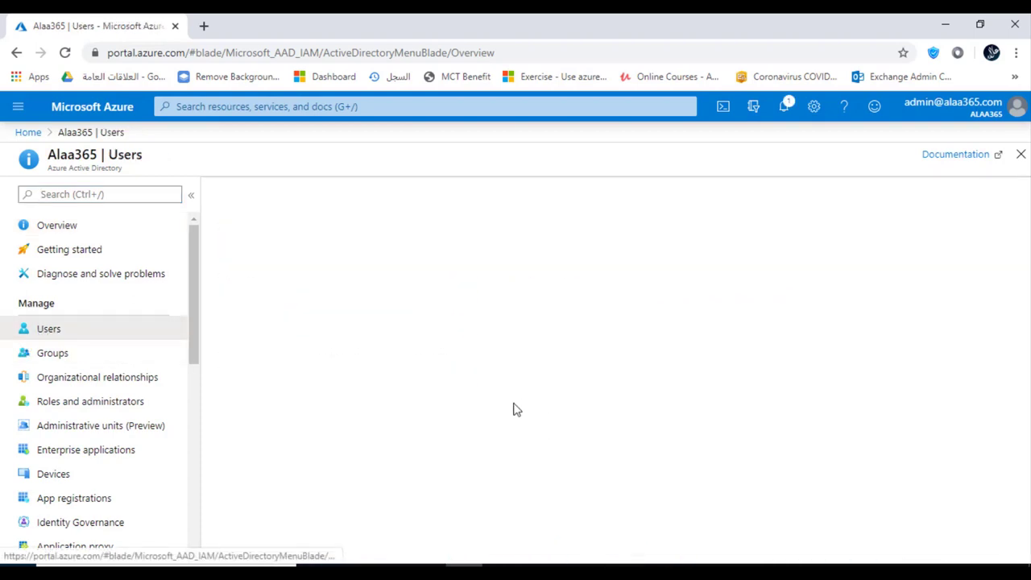